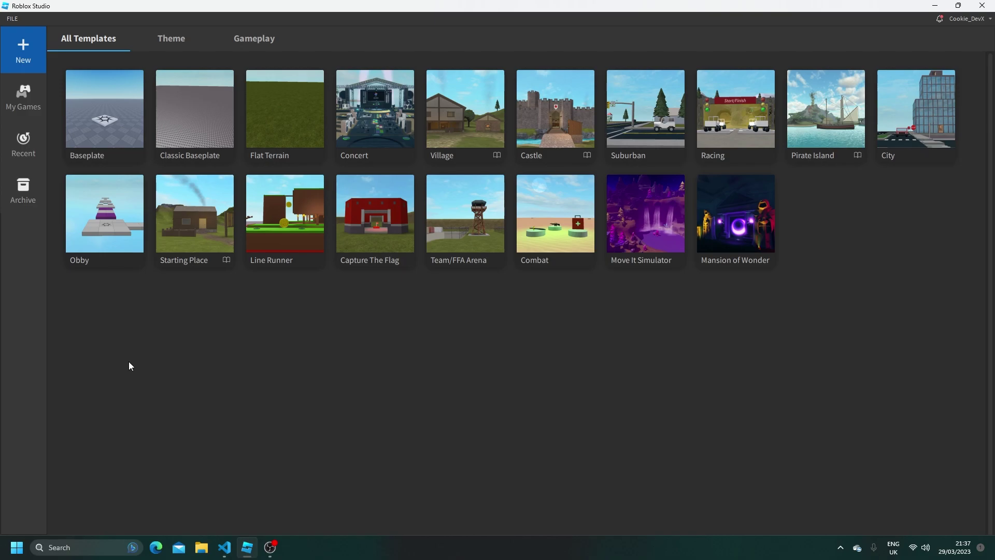
# Enable the Material Generator beta feature, save the beta settings and restart Studio
pyautogui.click(12, 18)
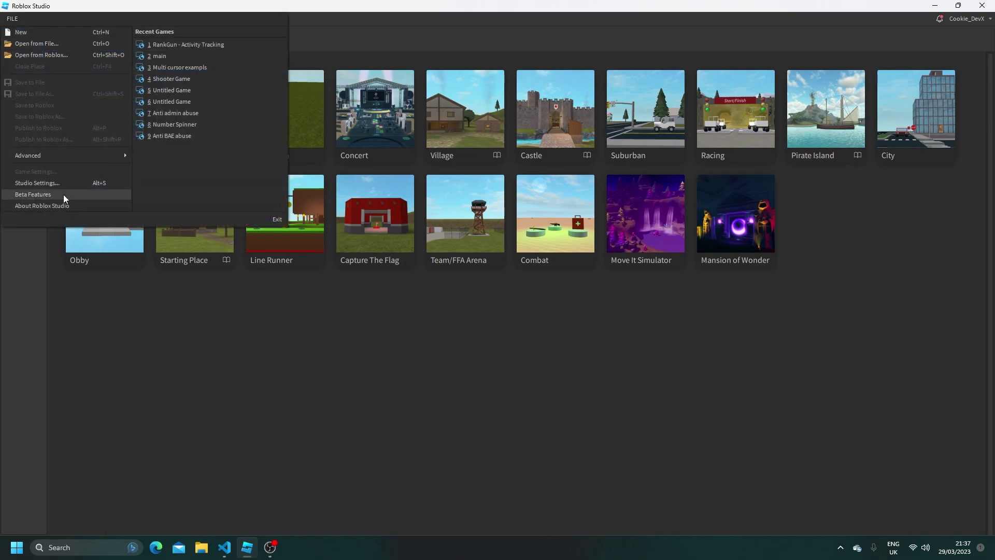
pyautogui.click(33, 195)
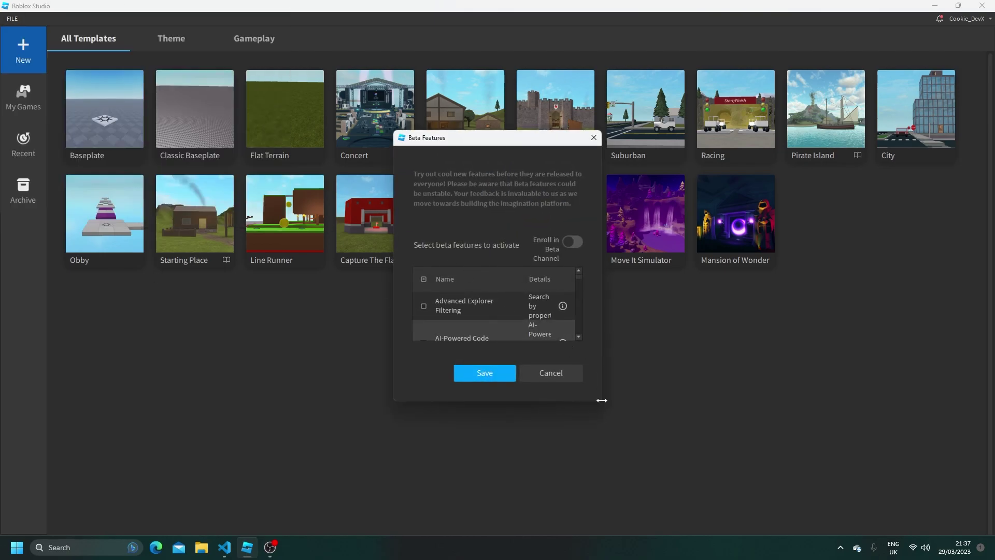
pyautogui.moveTo(601, 401); pyautogui.dragTo(864, 495)
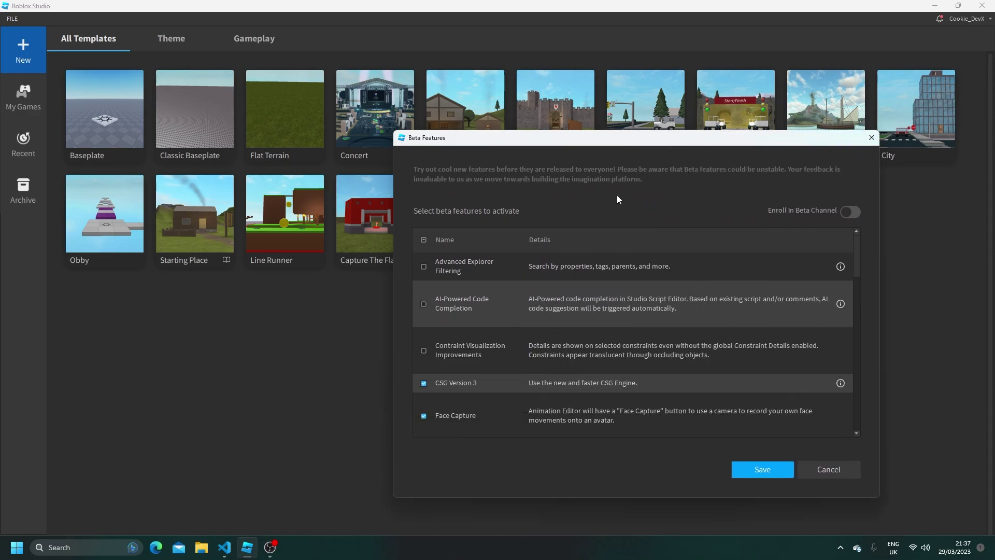
pyautogui.moveTo(604, 139); pyautogui.dragTo(498, 70)
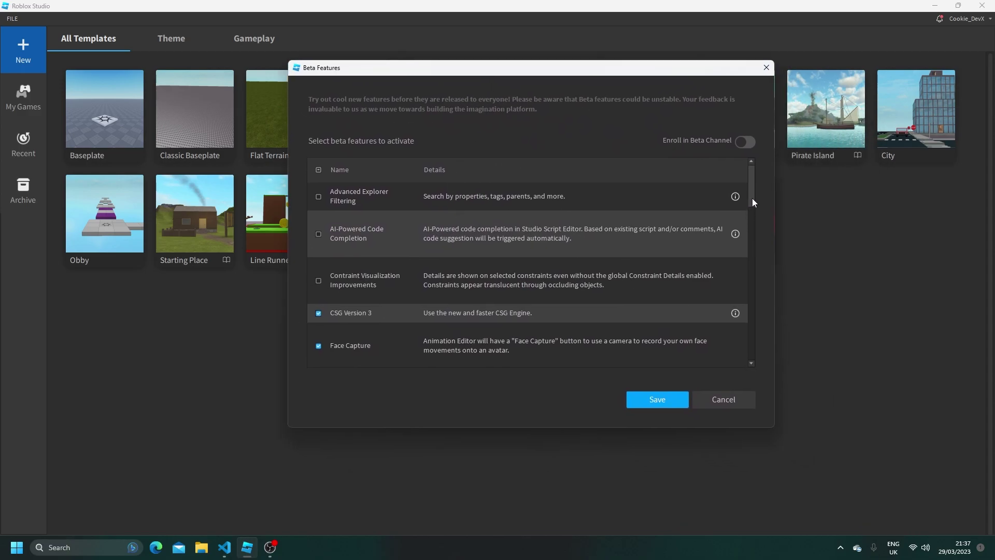
pyautogui.moveTo(752, 202); pyautogui.dragTo(734, 259)
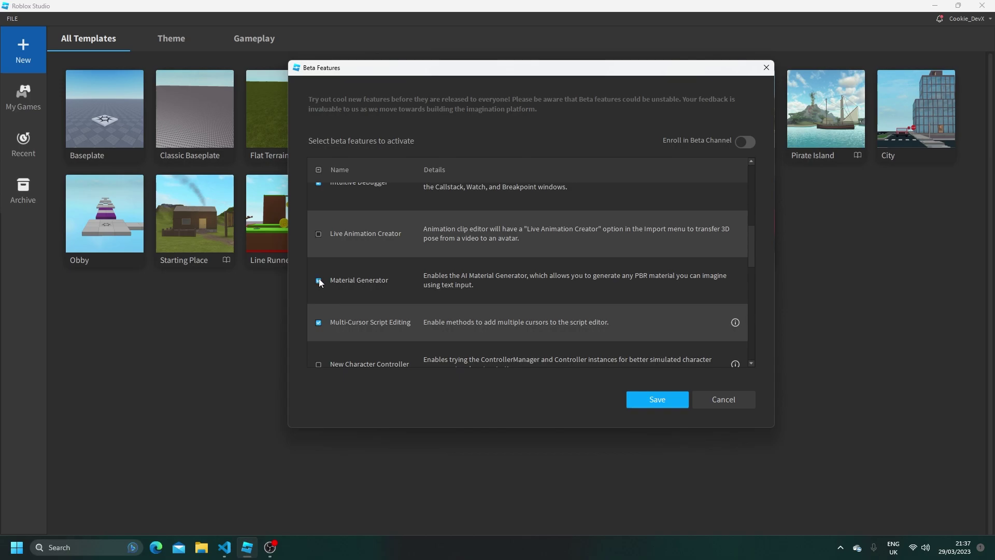
pyautogui.click(654, 402)
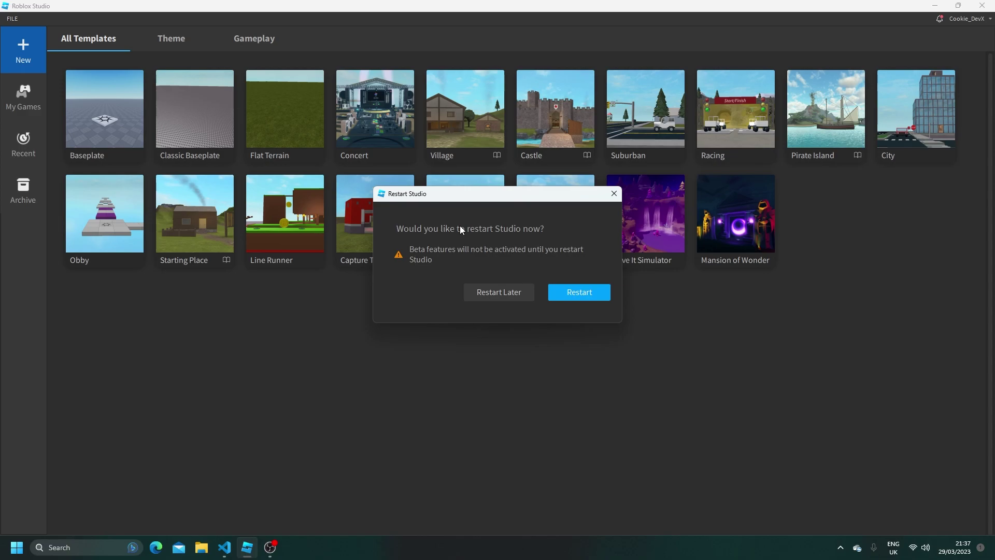
pyautogui.click(589, 297)
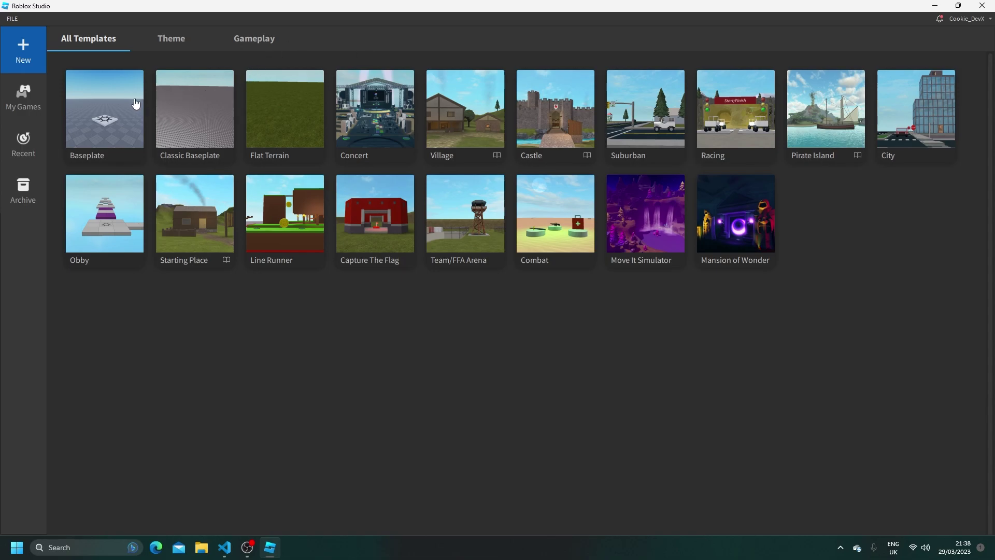
# Create a new place from the Baseplate template and close the Words of Encouragement and Terrain Mesher panels
pyautogui.click(120, 109)
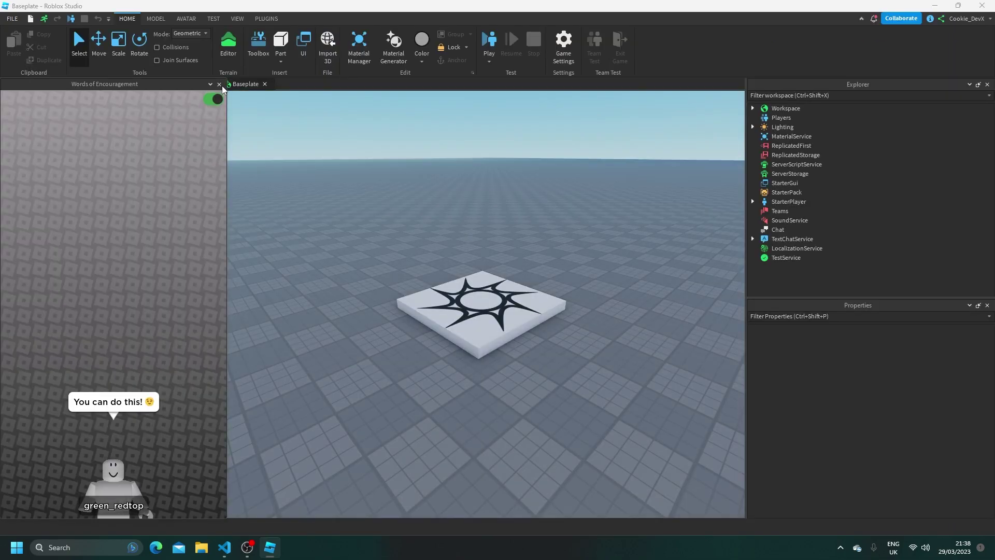
pyautogui.click(218, 84)
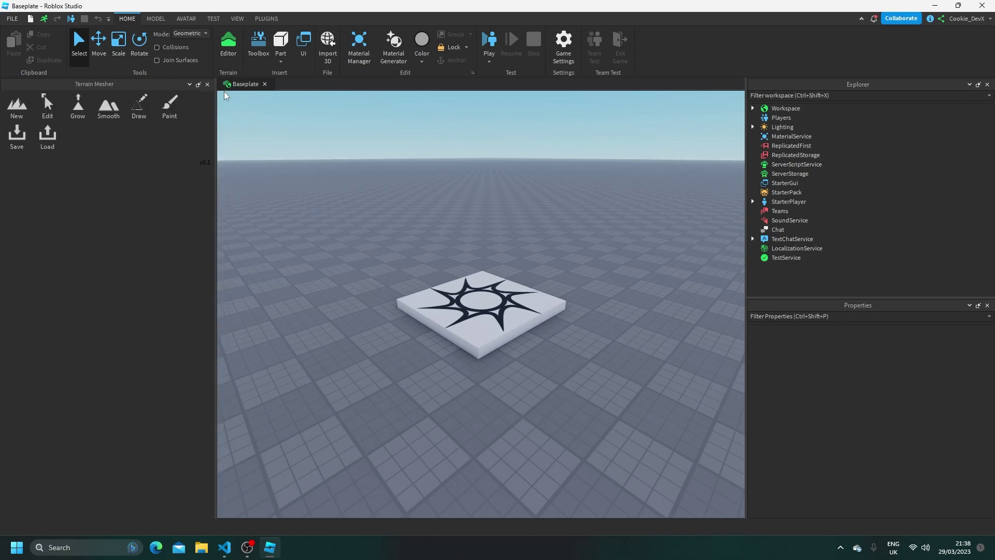
pyautogui.click(221, 84)
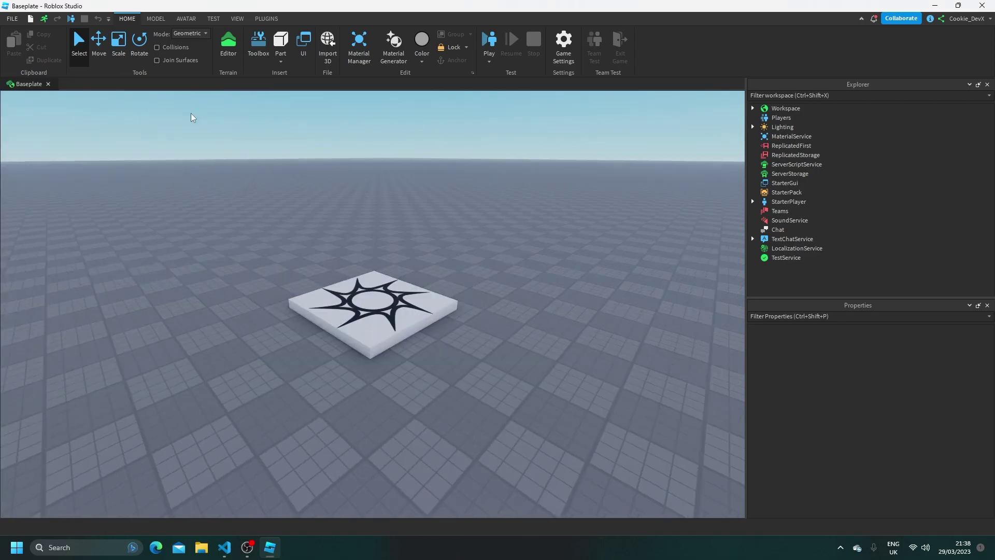
# Insert a block part, move it off the spawn pad onto the baseplate, and delete the SpawnLocation
pyautogui.click(284, 41)
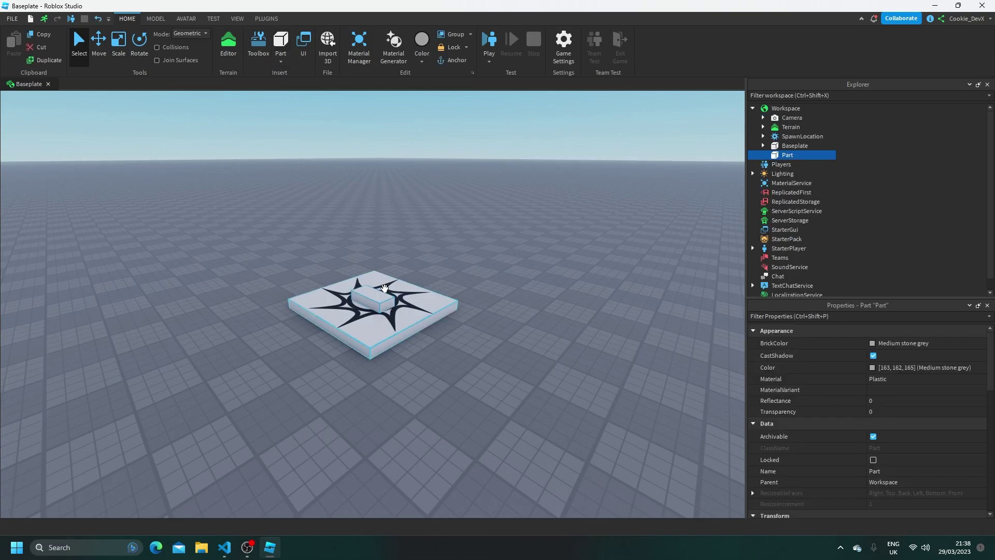
pyautogui.moveTo(378, 298); pyautogui.dragTo(288, 270)
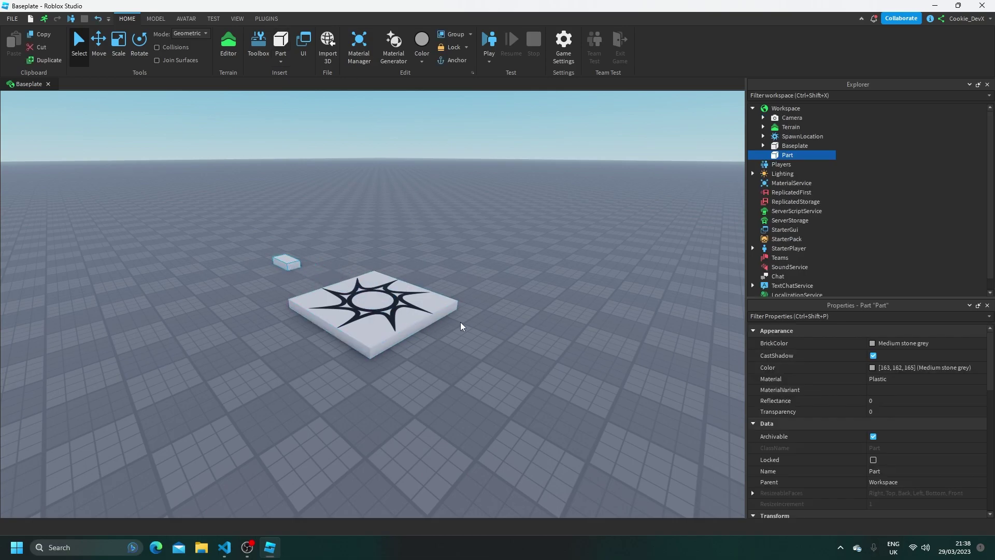
pyautogui.click(406, 310)
pyautogui.press('Delete')
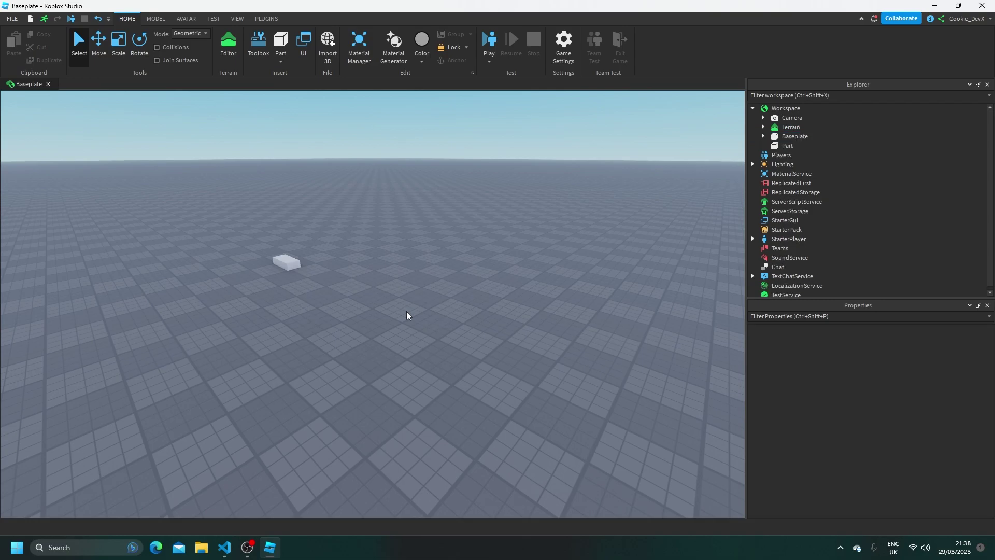
# Scale the part in length and height into a large upright wall
pyautogui.click(289, 265)
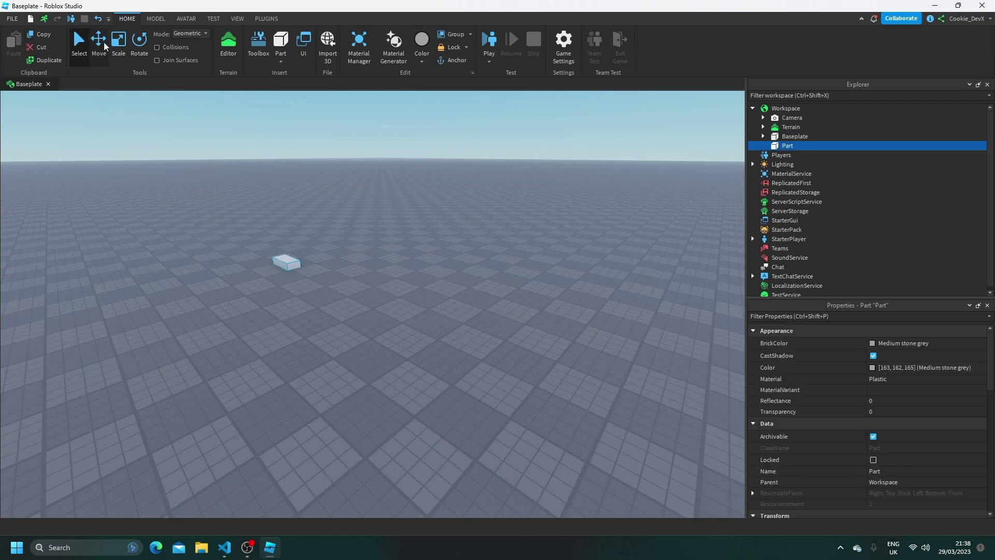
pyautogui.hotkey('ctrl', '3')
pyautogui.moveTo(330, 279); pyautogui.dragTo(504, 323)
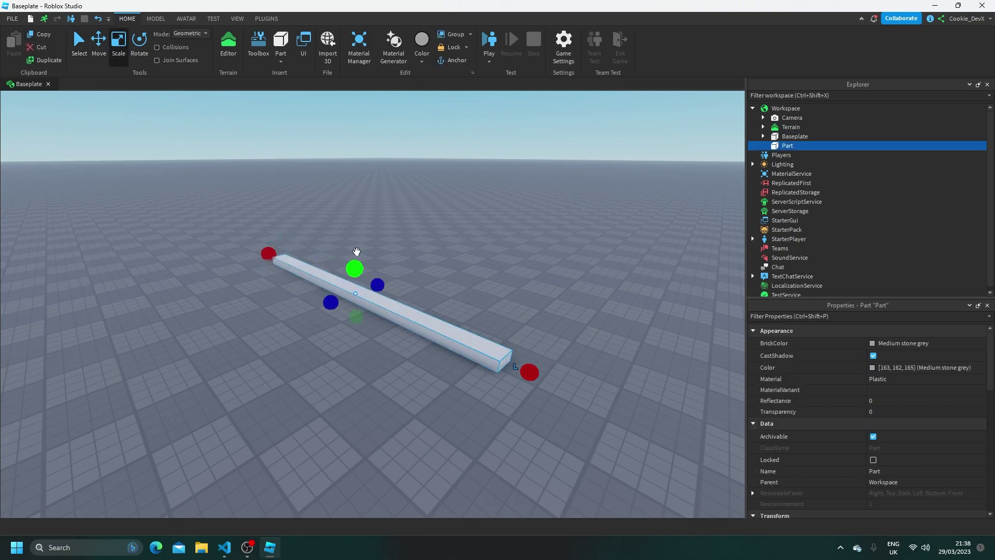
pyautogui.moveTo(351, 268); pyautogui.dragTo(499, 130)
pyautogui.click(501, 132)
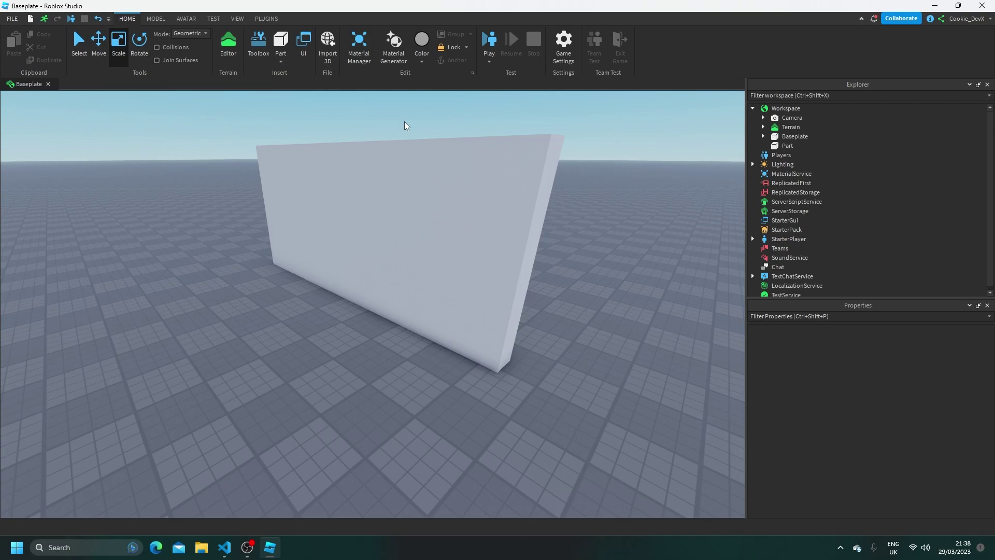
# Generate materials in the Material Generator from the prompt "Generate a modern wood floor"
pyautogui.click(394, 48)
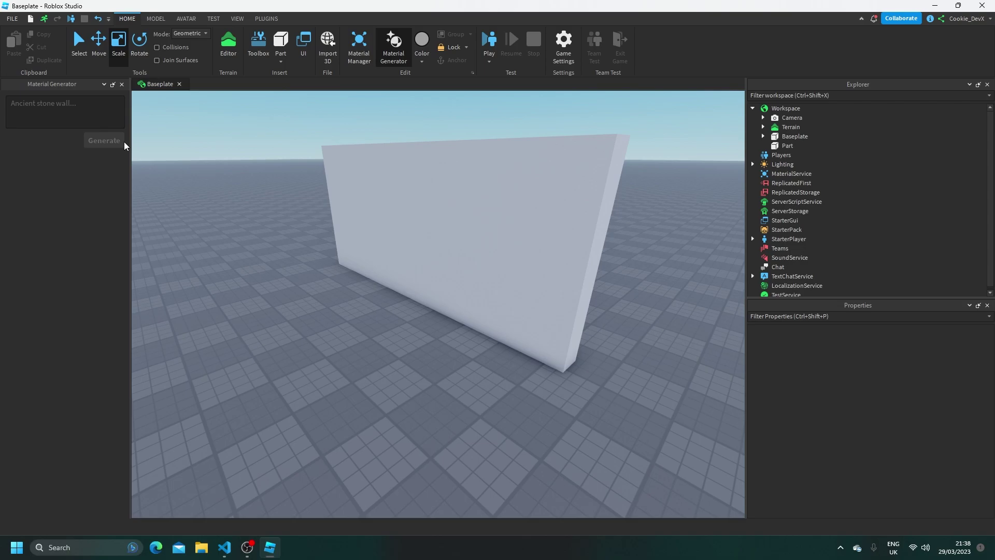
pyautogui.click(72, 108)
pyautogui.write('Gener')
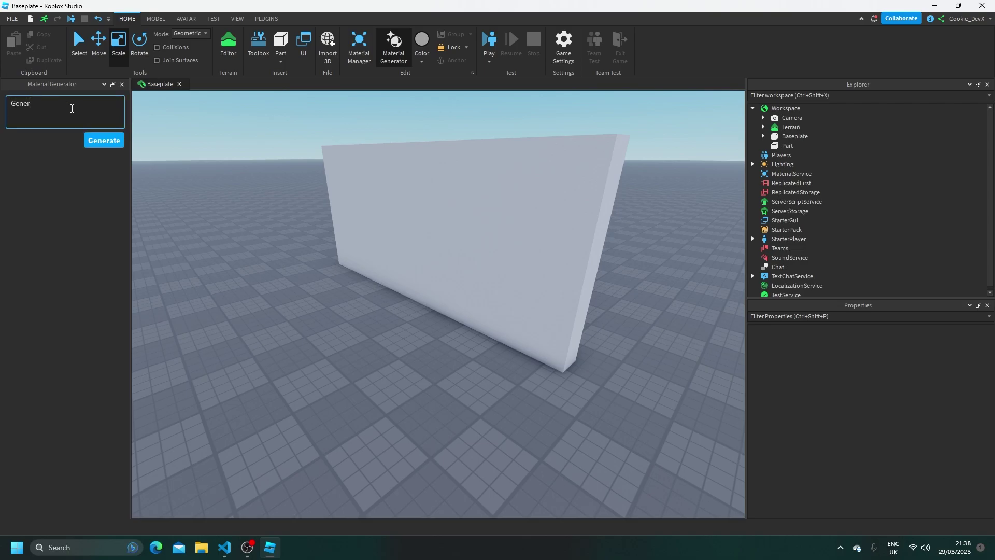
pyautogui.write('ate a modern woof floor')
pyautogui.click(90, 102)
pyautogui.press('BackSpace')
pyautogui.write('d')
pyautogui.click(97, 141)
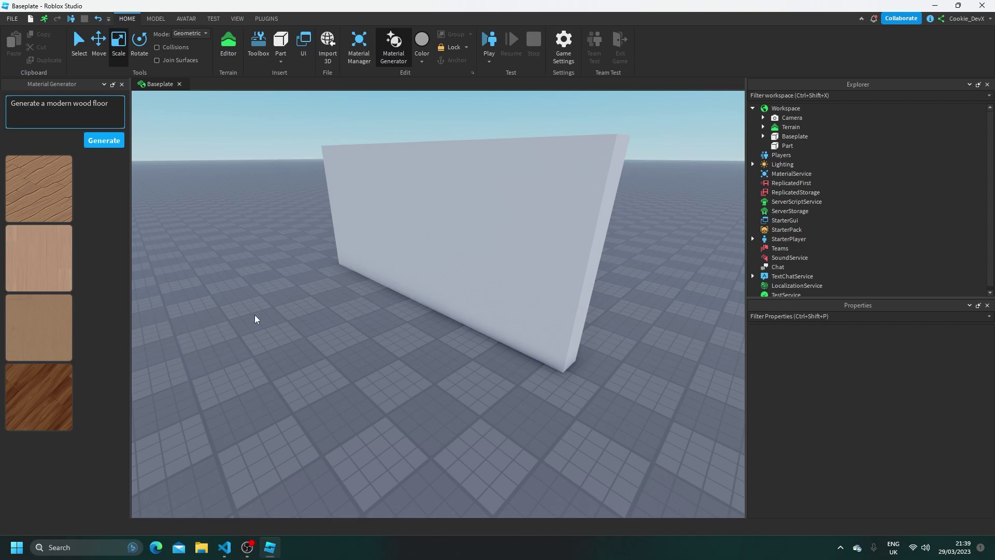
# Save the dark brown diagonal plank result as a material variant named Wood Floor with WoodPlanks as base material
pyautogui.moveTo(255, 315); pyautogui.dragTo(255, 315, button='right')
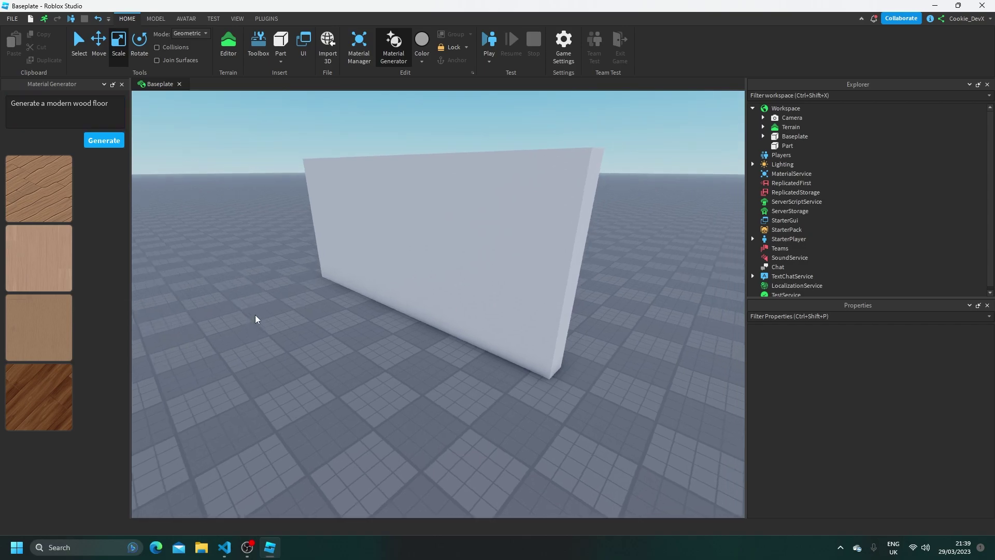
pyautogui.click(56, 405)
pyautogui.press('a')
pyautogui.moveTo(313, 369); pyautogui.dragTo(312, 370, button='right')
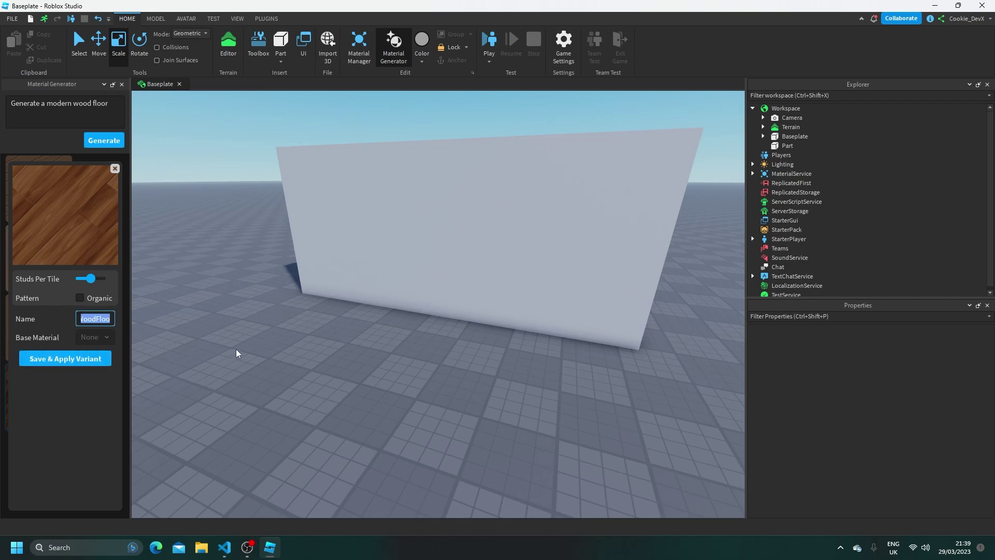
pyautogui.write('Wood')
pyautogui.press('Return')
pyautogui.click(106, 336)
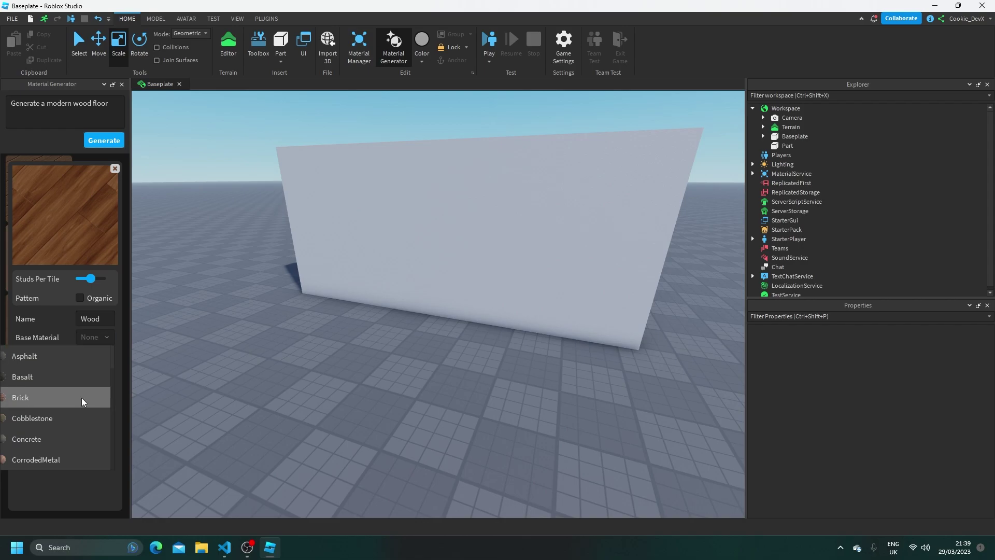
pyautogui.scroll(-9, 73, 395)
pyautogui.scroll(-2, 73, 395)
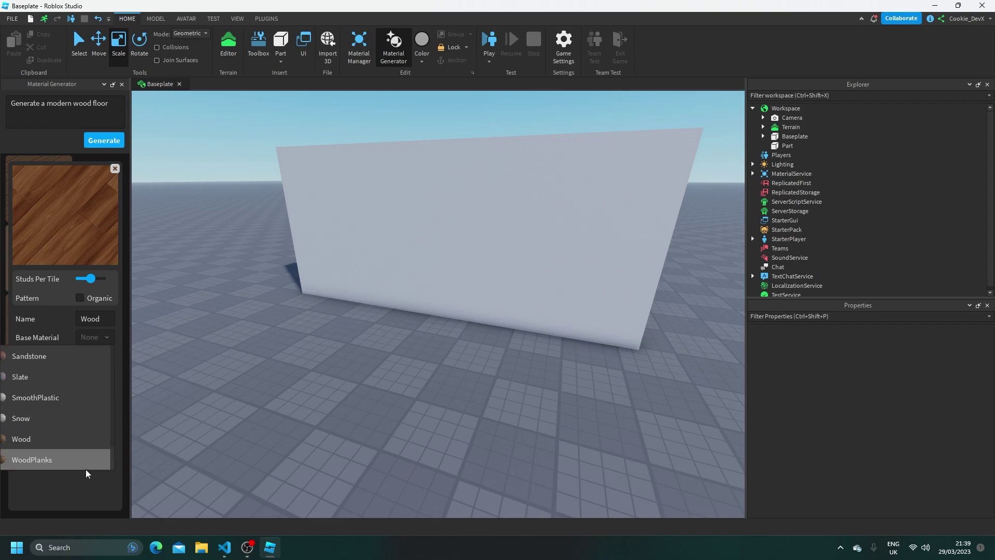
pyautogui.click(62, 460)
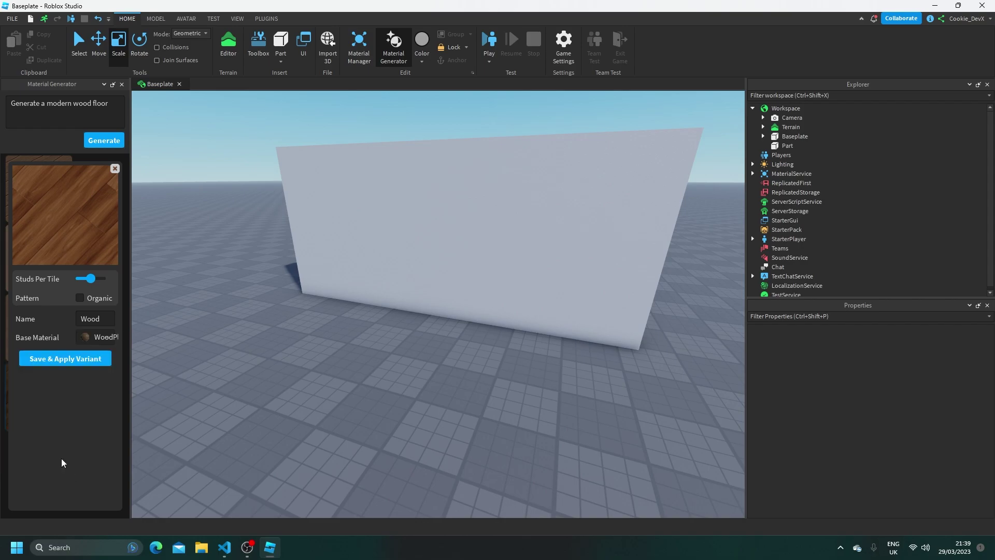
pyautogui.click(86, 356)
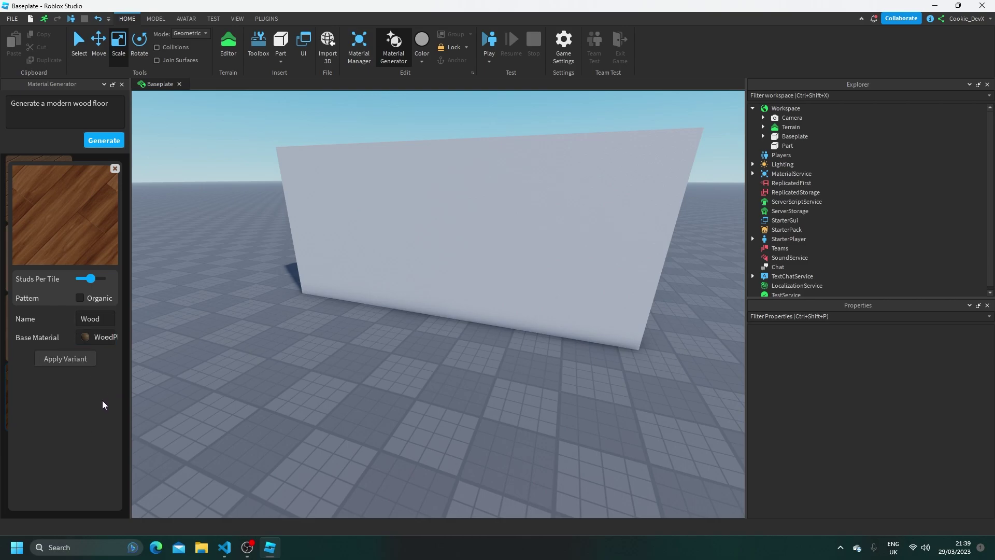
# Apply the Wood Floor variant to the wall part
pyautogui.click(556, 195)
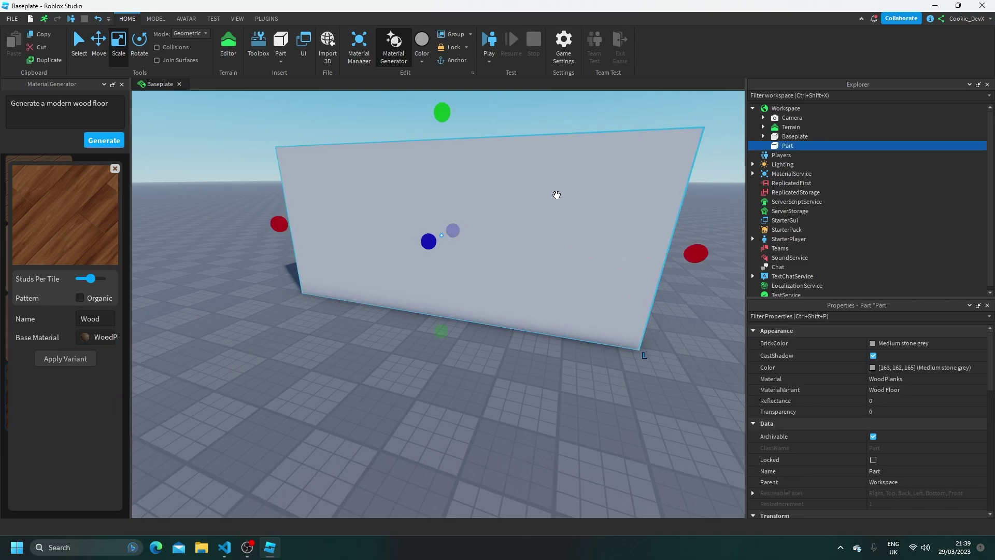
pyautogui.click(67, 359)
pyautogui.scroll(-1, 273, 407)
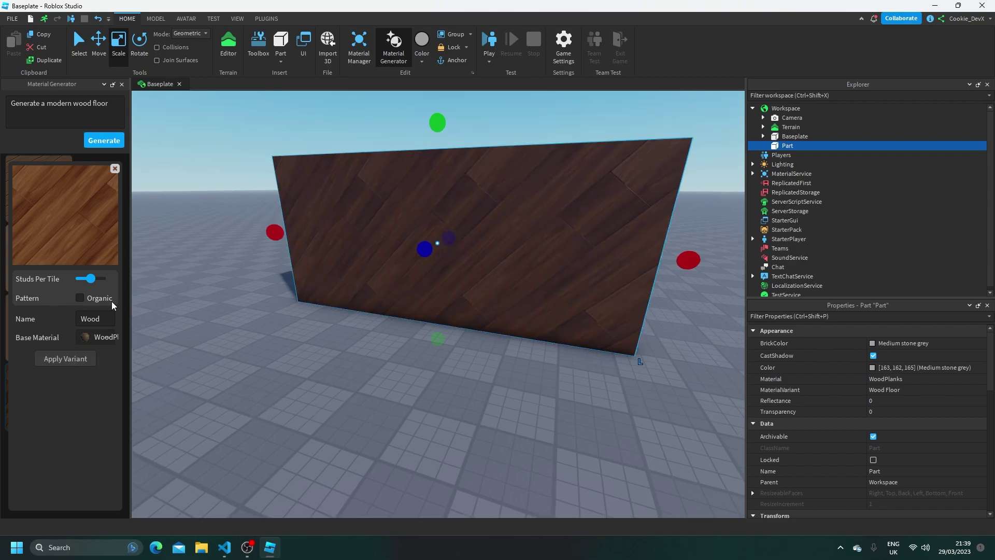
# Reduce the wood variant's Studs Per Tile to about 4.6 and deselect the wall
pyautogui.moveTo(98, 283); pyautogui.dragTo(84, 282)
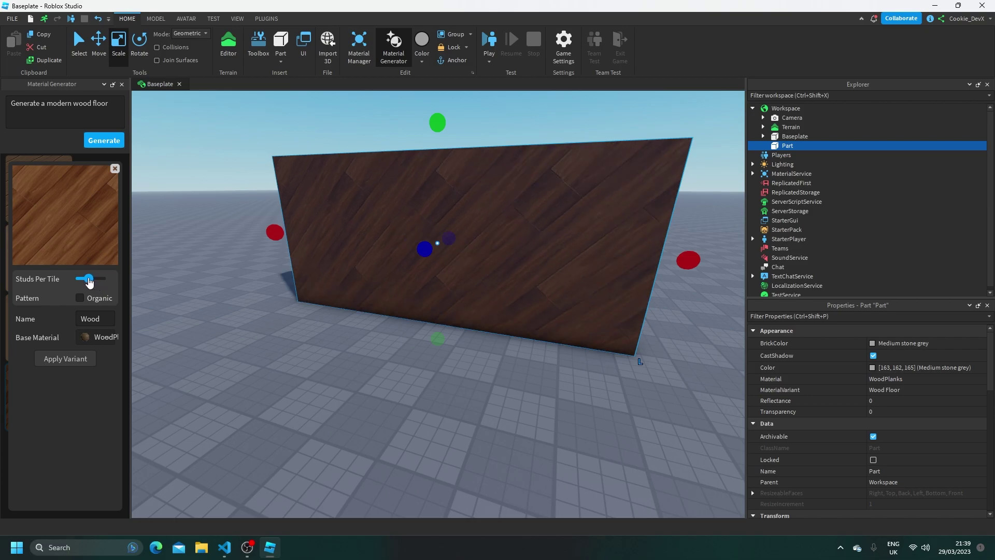
pyautogui.moveTo(83, 281)
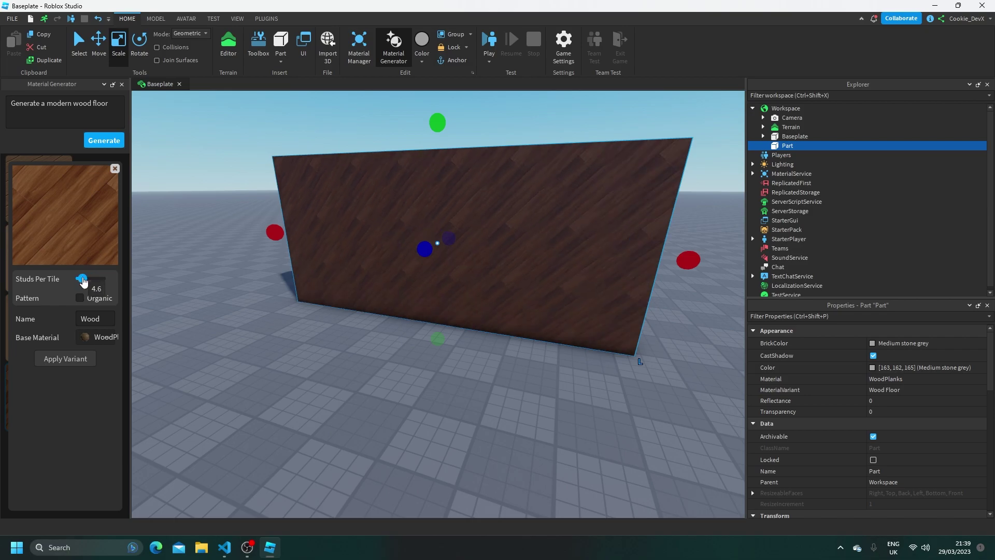
pyautogui.moveTo(83, 281)
pyautogui.mouseDown()
pyautogui.moveTo(96, 284)
pyautogui.moveTo(84, 280)
pyautogui.mouseUp()
pyautogui.click(486, 412)
# Scale the wooden wall's thickness to turn it into a deep block, and deselect it
pyautogui.moveTo(486, 412); pyautogui.dragTo(460, 406, button='right')
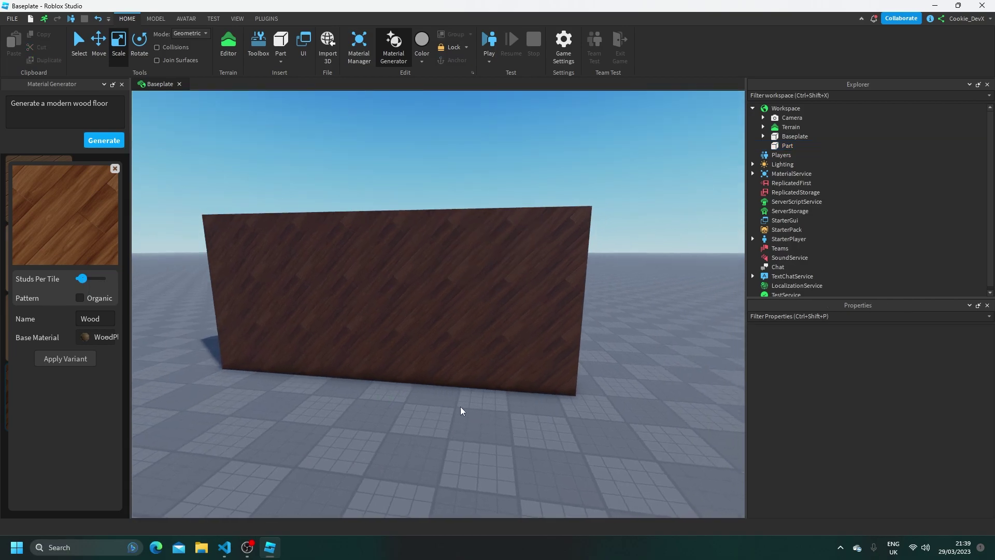
pyautogui.moveTo(333, 400); pyautogui.dragTo(333, 400, button='right')
pyautogui.press('a')
pyautogui.click(418, 372)
pyautogui.scroll(-2, 386, 337)
pyautogui.moveTo(377, 283); pyautogui.dragTo(241, 287)
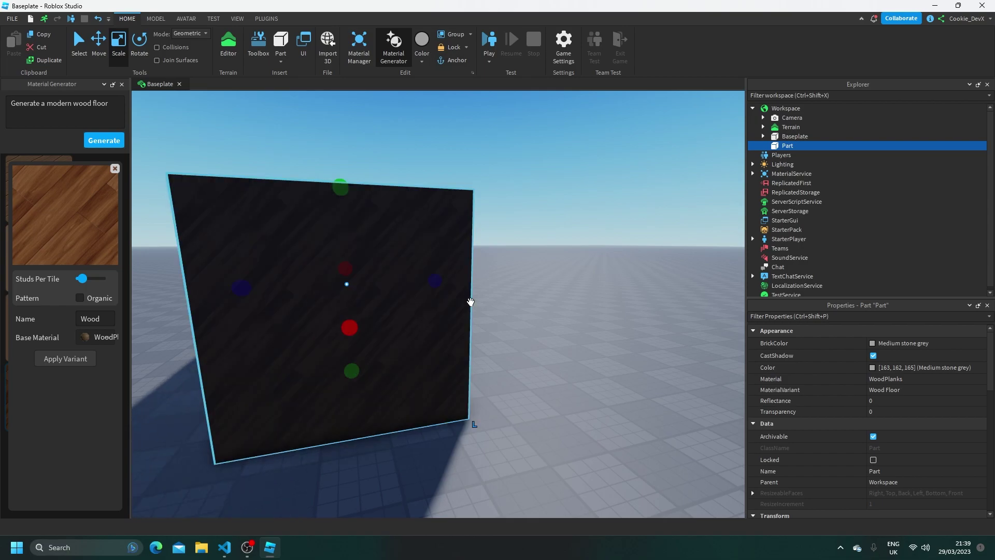
pyautogui.click(474, 306)
# Insert a second block part on the baseplate beside the wooden block
pyautogui.press('a')
pyautogui.press('a')
pyautogui.moveTo(451, 349); pyautogui.dragTo(652, 353, button='right')
pyautogui.press('s')
pyautogui.click(284, 42)
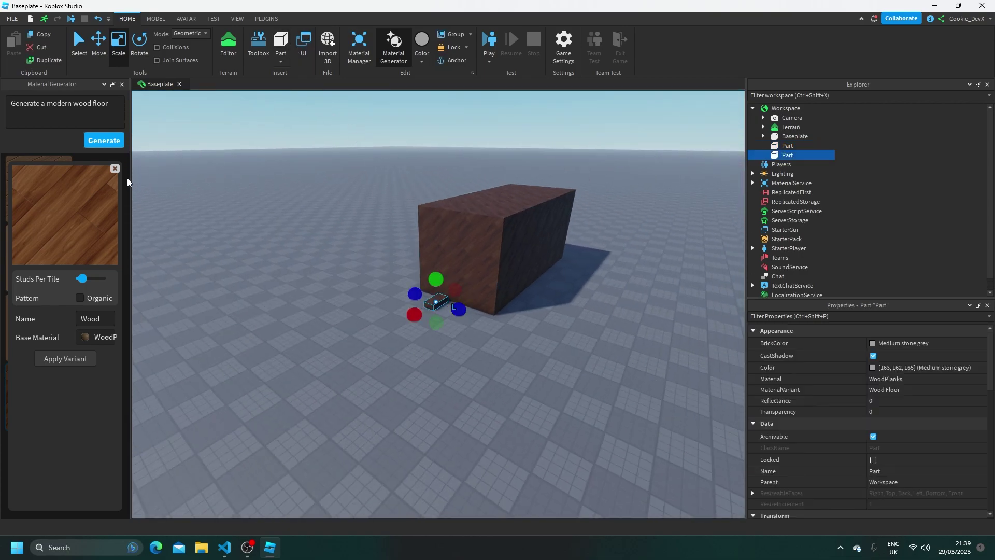
# Generate new materials from the prompt "Generate a stone wall, with moss hanging of the sides" and deselect the new part
pyautogui.click(102, 116)
pyautogui.hotkey('ctrl', 'a')
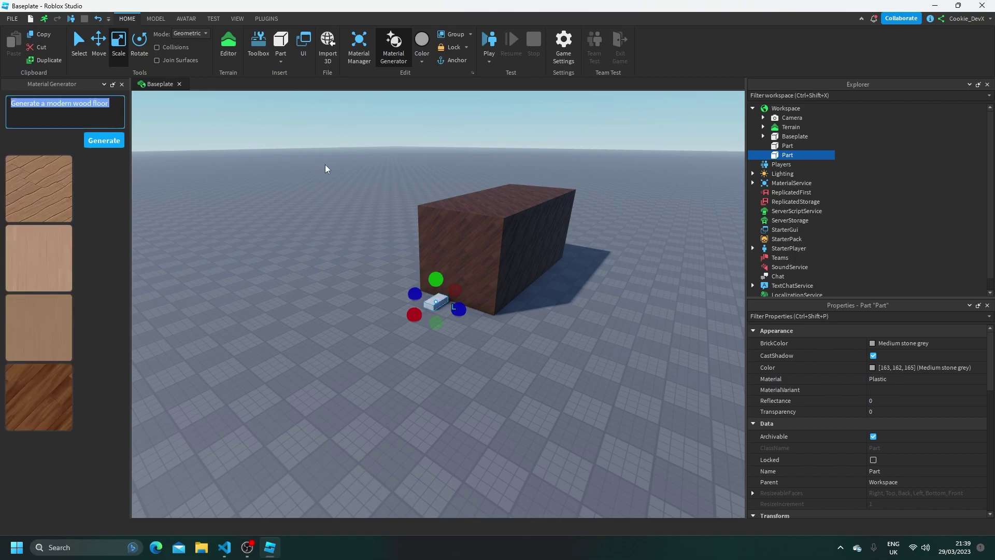
pyautogui.write('Generate a stone wall')
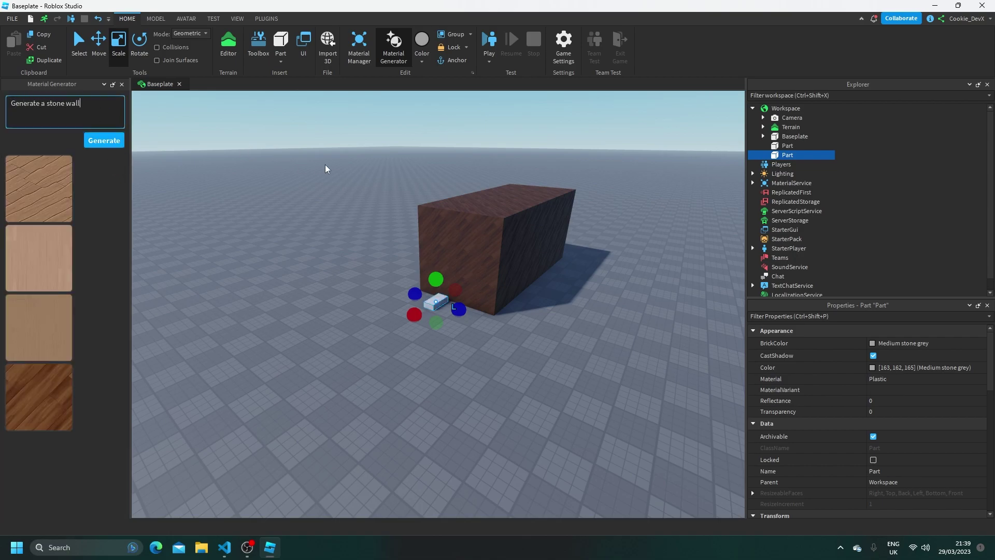
pyautogui.write(', with moss hanging of the sides')
pyautogui.click(103, 140)
pyautogui.click(422, 339)
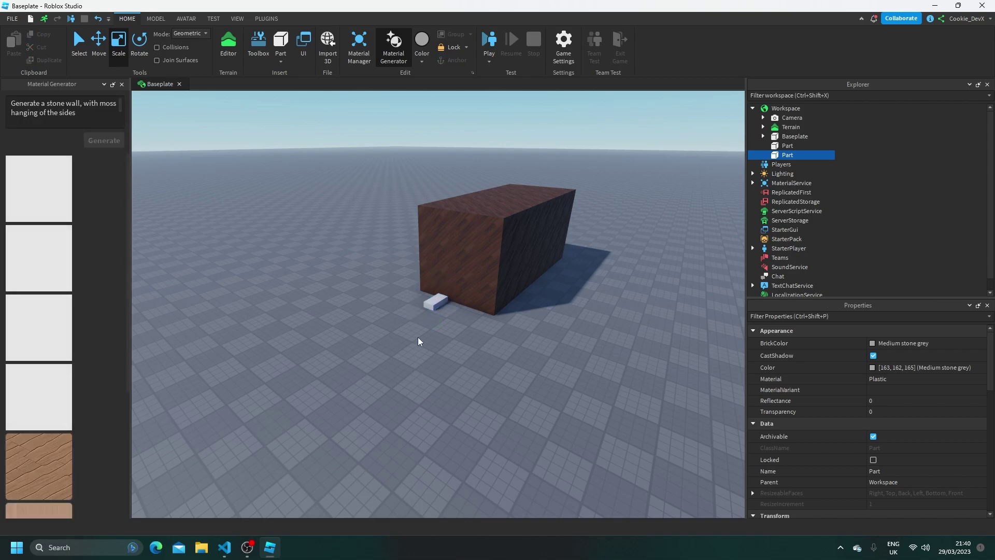
pyautogui.click(432, 308)
pyautogui.scroll(5, 414, 337)
pyautogui.click(411, 344)
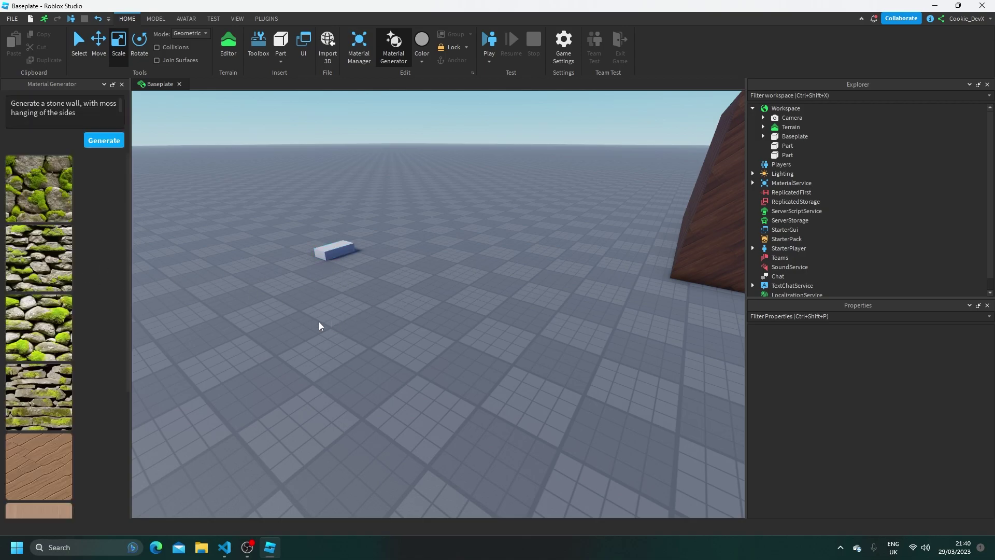
# Open the third generated mossy stone material and name its variant "Mossy Stone"
pyautogui.click(34, 320)
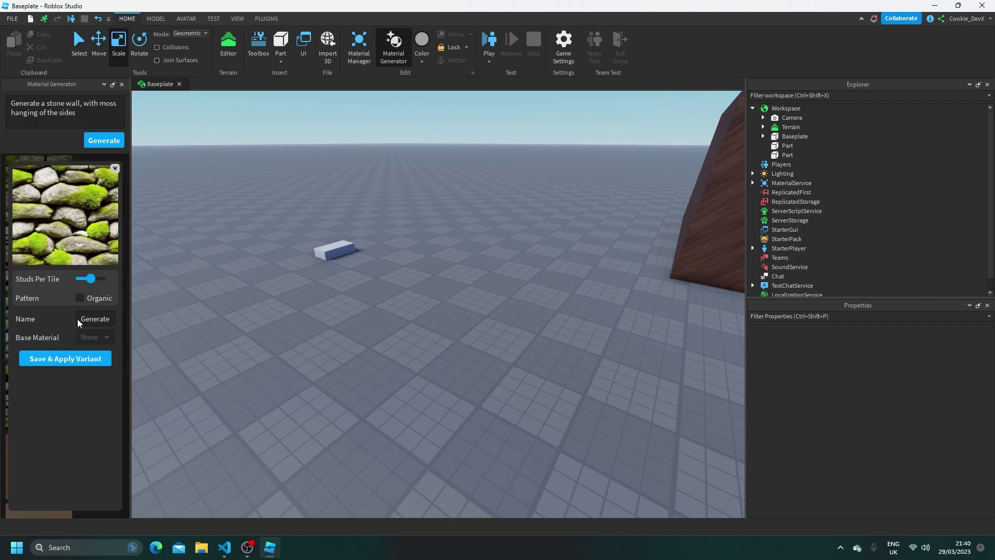
pyautogui.moveTo(245, 349); pyautogui.dragTo(266, 349, button='right')
pyautogui.scroll(3, 266, 349)
pyautogui.moveTo(101, 319); pyautogui.dragTo(178, 307)
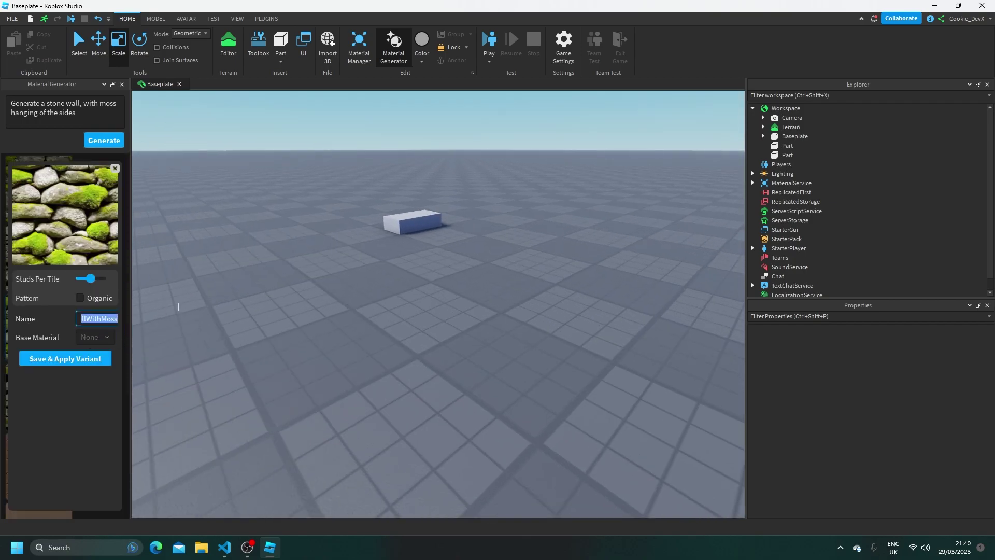
pyautogui.write('Mossy')
pyautogui.press('Return')
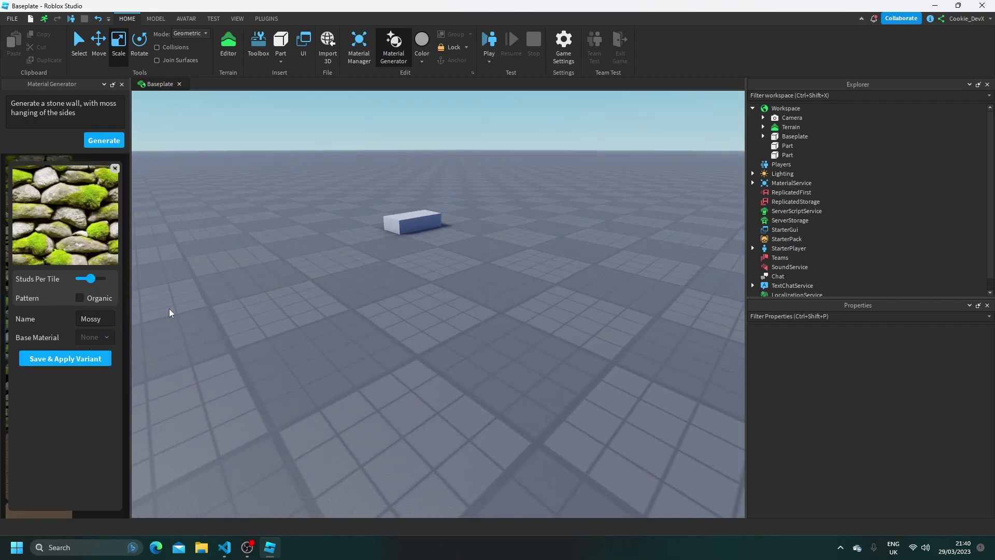
# Set the variant's base material to Rock, then save it and apply it to the small block part
pyautogui.click(110, 337)
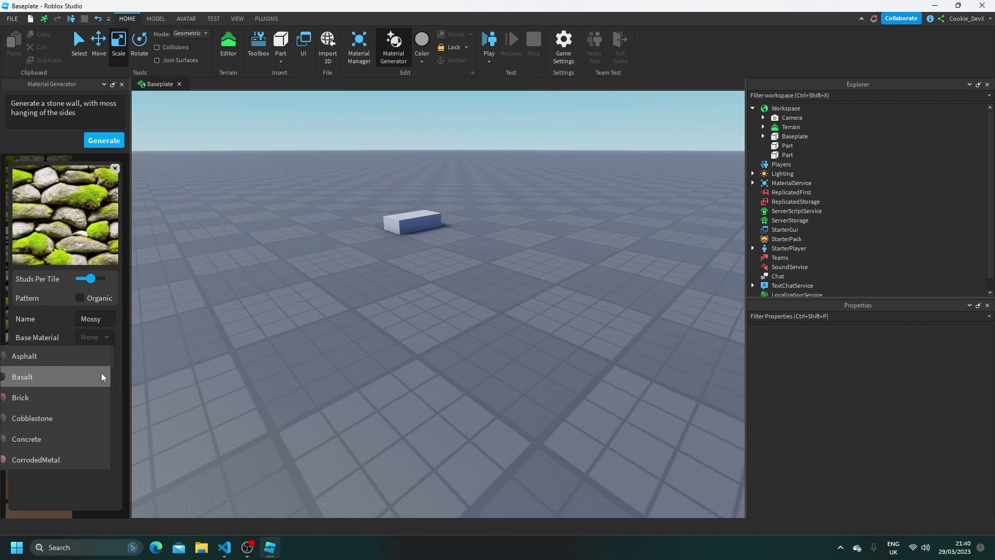
pyautogui.moveTo(113, 363); pyautogui.dragTo(98, 429)
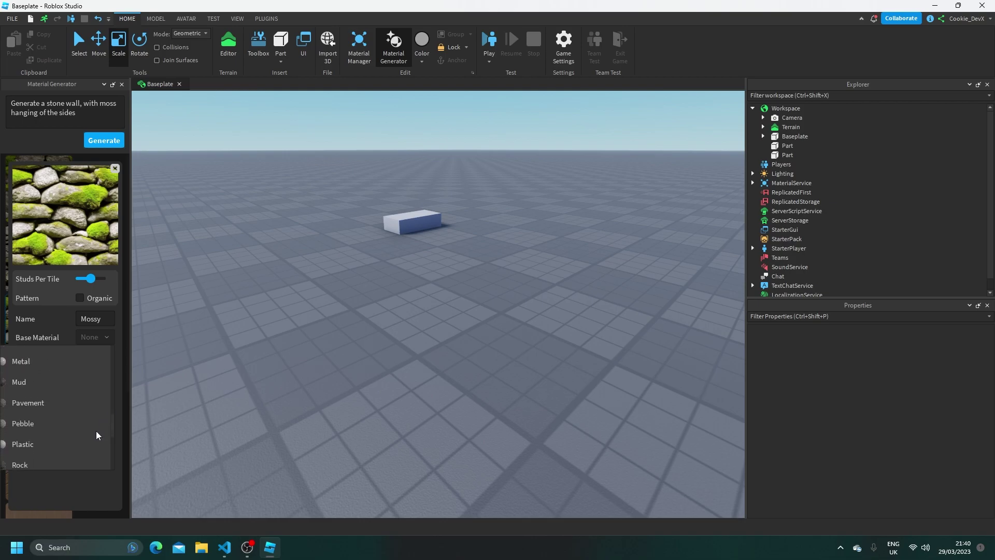
pyautogui.scroll(-2, 96, 434)
pyautogui.click(62, 430)
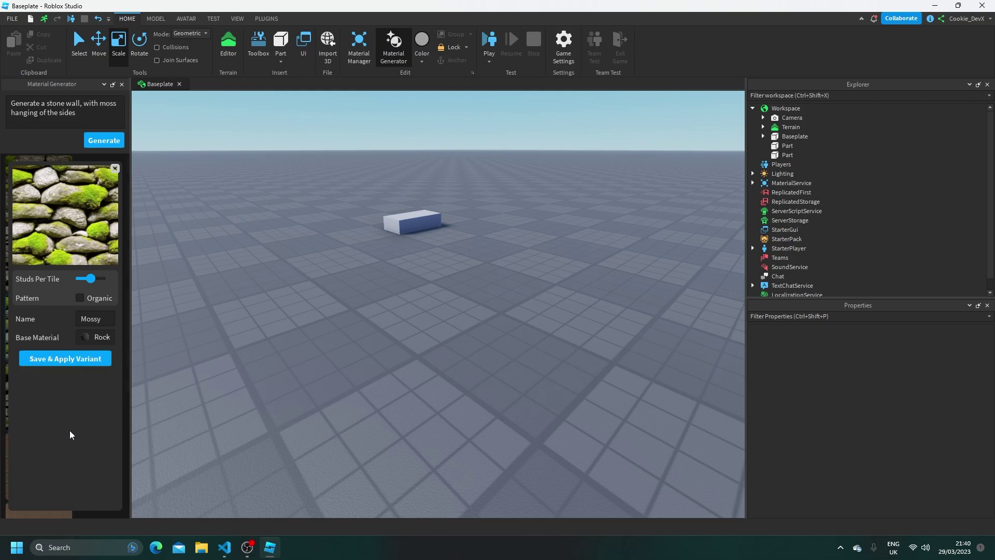
pyautogui.click(74, 359)
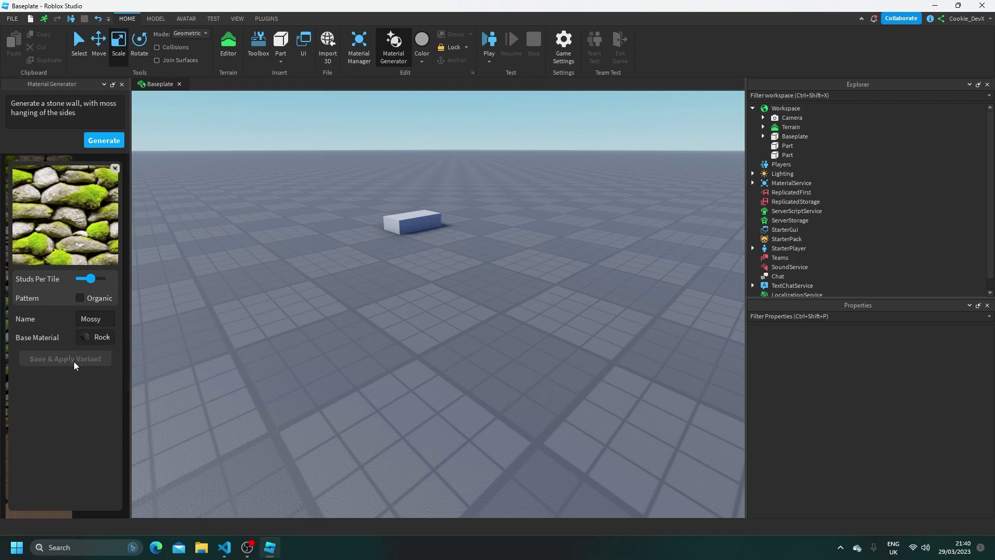
pyautogui.click(412, 223)
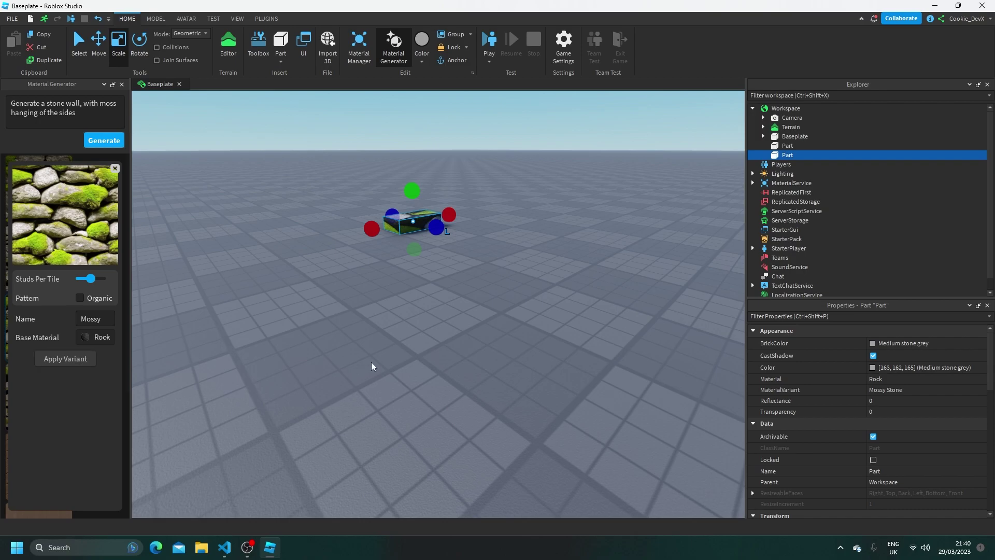
# Scale the mossy stone block outward along its short horizontal side to form a long slab
pyautogui.press('w')
pyautogui.moveTo(371, 361); pyautogui.dragTo(506, 374, button='right')
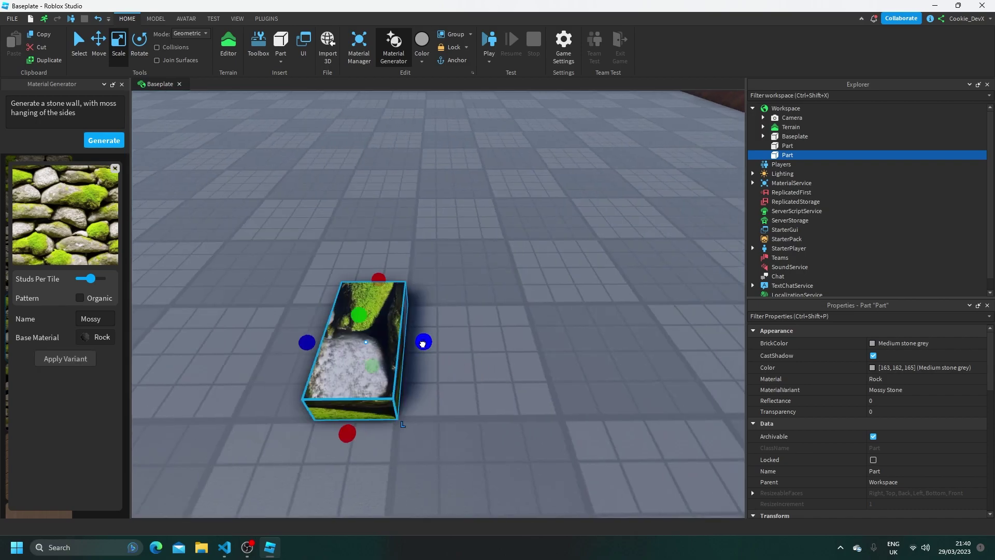
pyautogui.keyDown('ctrl'); pyautogui.moveTo(423, 342); pyautogui.dragTo(586, 346); pyautogui.keyUp('ctrl')
# Reduce the mossy stone variant's Studs Per Tile to about 8.3
pyautogui.click(489, 436)
pyautogui.press('a')
pyautogui.moveTo(489, 437); pyautogui.dragTo(489, 436, button='right')
pyautogui.press('w')
pyautogui.press('a')
pyautogui.click(391, 372)
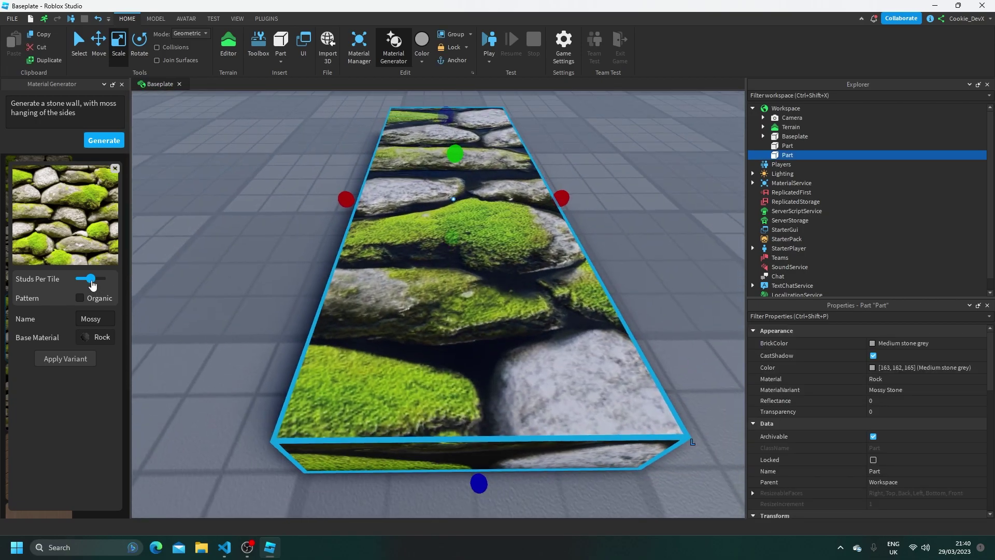
pyautogui.moveTo(90, 280); pyautogui.dragTo(89, 283)
pyautogui.click(92, 280)
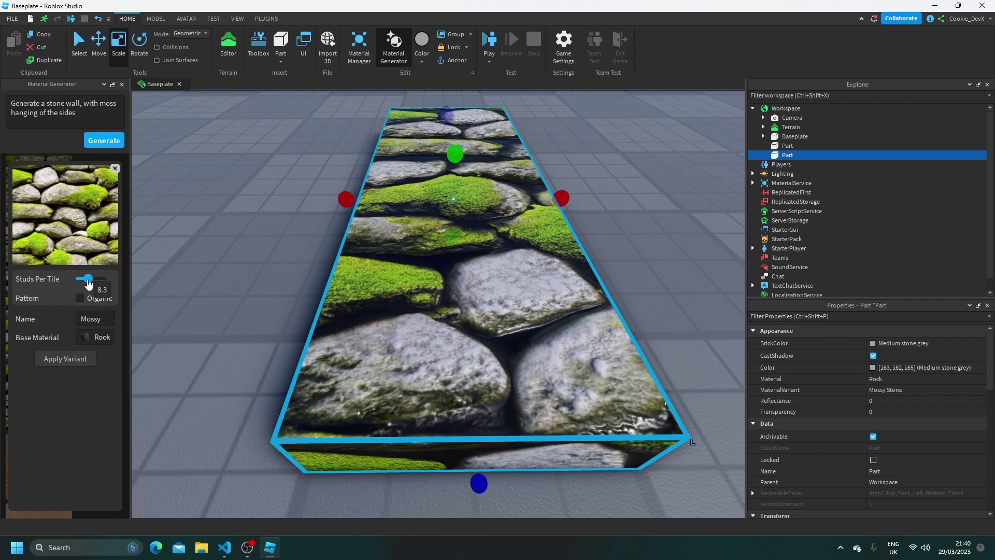